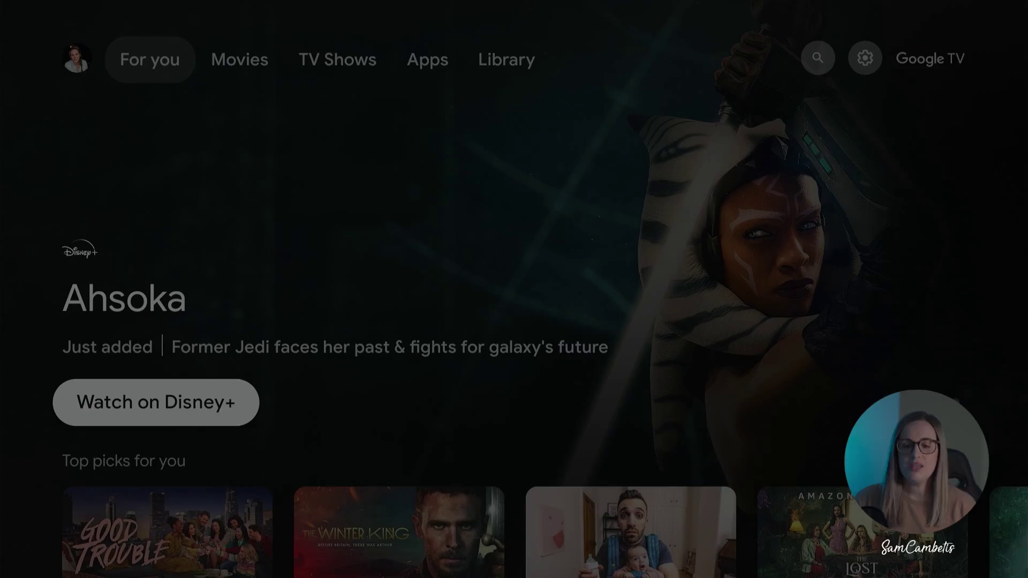
Open the Apps page of the Google TV home screen
{"action": "key", "text": "Down"}
{"action": "key", "text": "Up"}
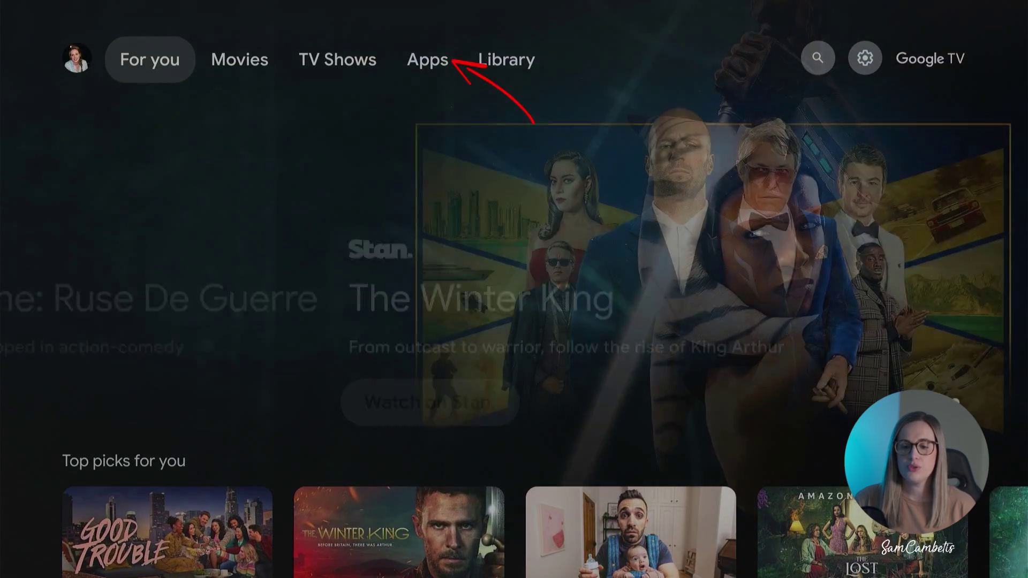
{"action": "key", "text": "Up"}
{"action": "key", "text": "Right"}
{"action": "key", "text": "Right"}
{"action": "key", "text": "Right"}
{"action": "key", "text": "Right"}
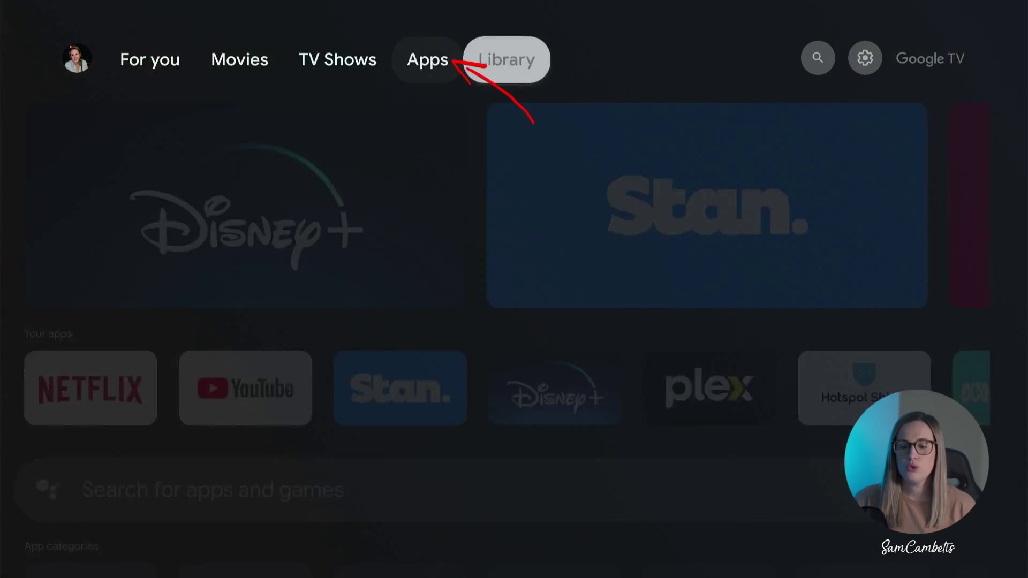
{"action": "key", "text": "Left"}
{"action": "key", "text": "Down"}
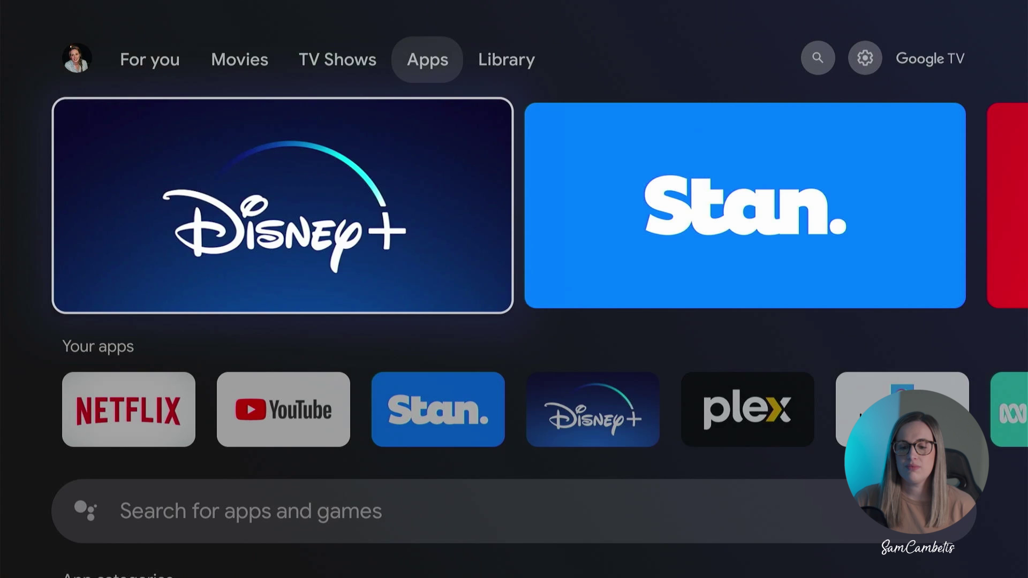
Browse the Apps page from Your apps through the app categories down to the Stream a playlist row
{"action": "key", "text": "Down"}
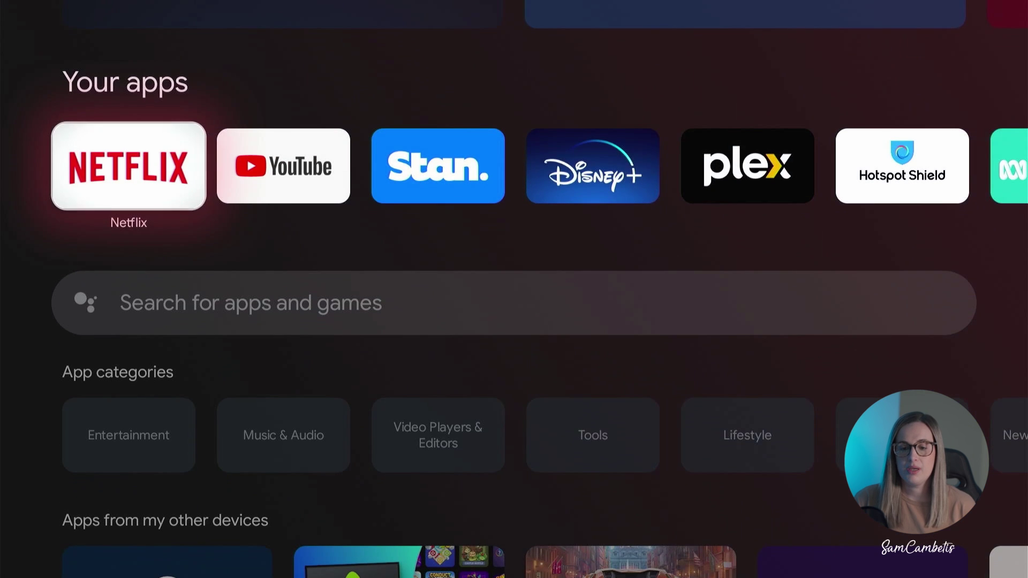
{"action": "key", "text": "Down"}
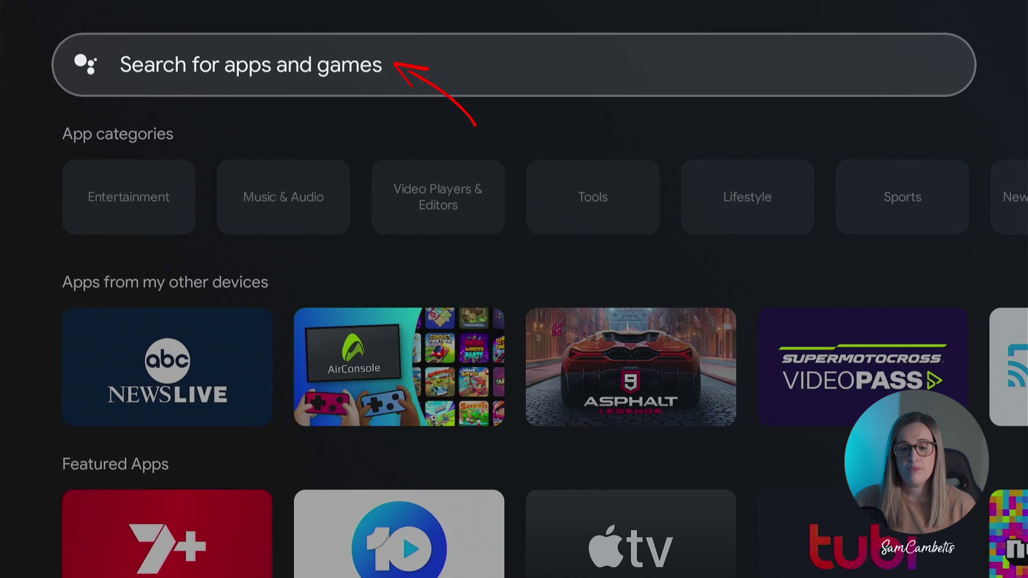
{"action": "key", "text": "Down"}
{"action": "key", "text": "Right"}
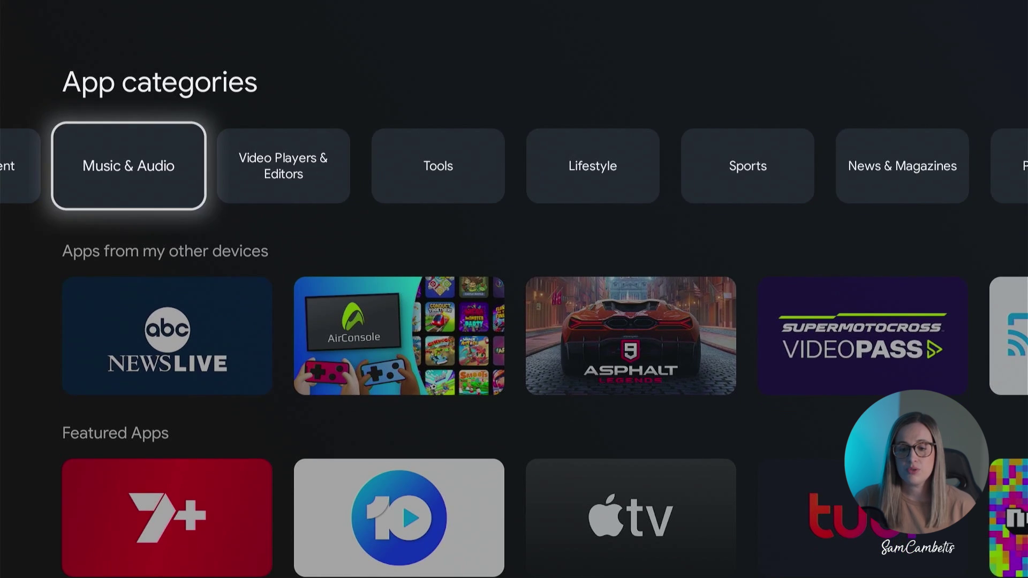
{"action": "key", "text": "Right"}
{"action": "key", "text": "Right"}
{"action": "key", "text": "Right"}
{"action": "key", "text": "Down"}
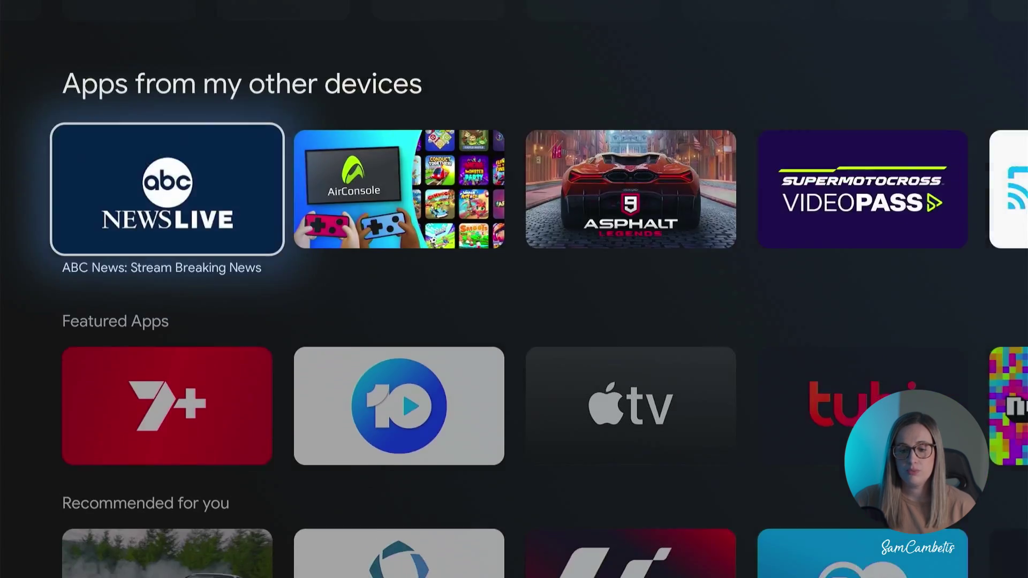
{"action": "key", "text": "Down"}
{"action": "key", "text": "Down"}
{"action": "key", "text": "Down"}
{"action": "key", "text": "Down"}
{"action": "key", "text": "Down"}
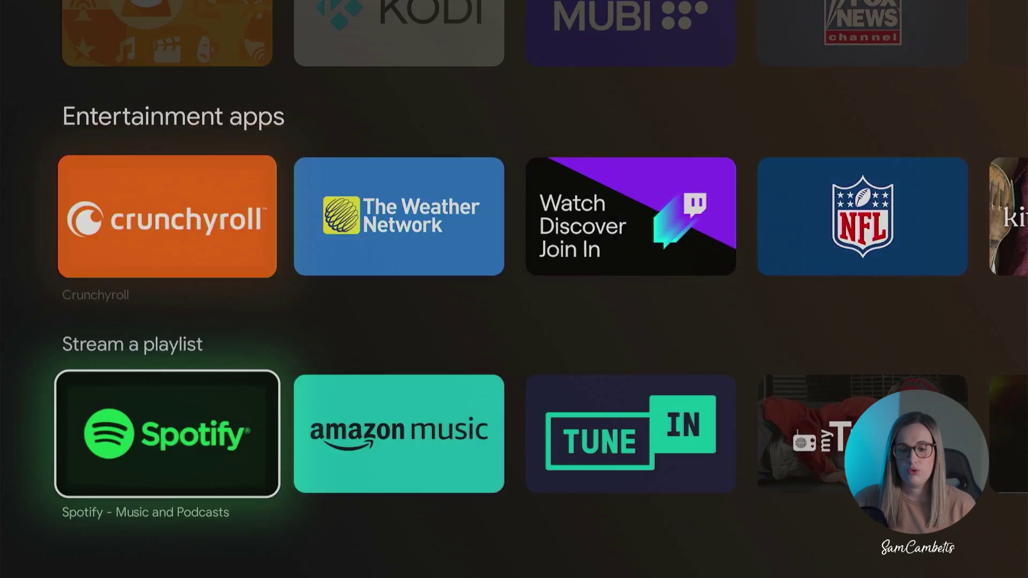
Return to the search bar for apps and games and open the Google Play store by voice command
{"action": "key", "text": "Up"}
{"action": "key", "text": "Up"}
{"action": "key", "text": "Up"}
{"action": "key", "text": "Up"}
{"action": "key", "text": "Up"}
{"action": "key", "text": "Up"}
{"action": "key", "text": "Up"}
{"action": "key", "text": "Up"}
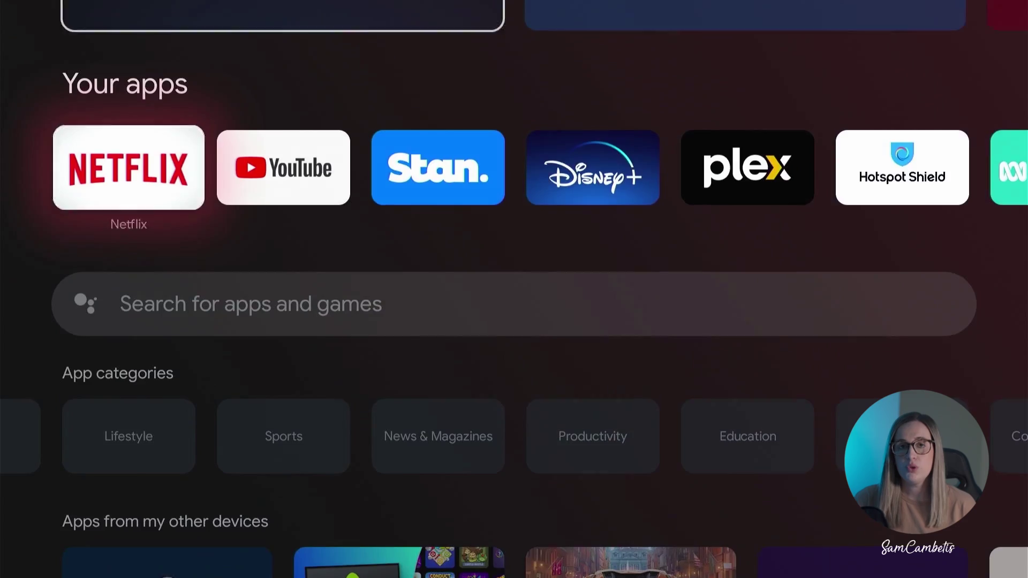
{"action": "key", "text": "Up"}
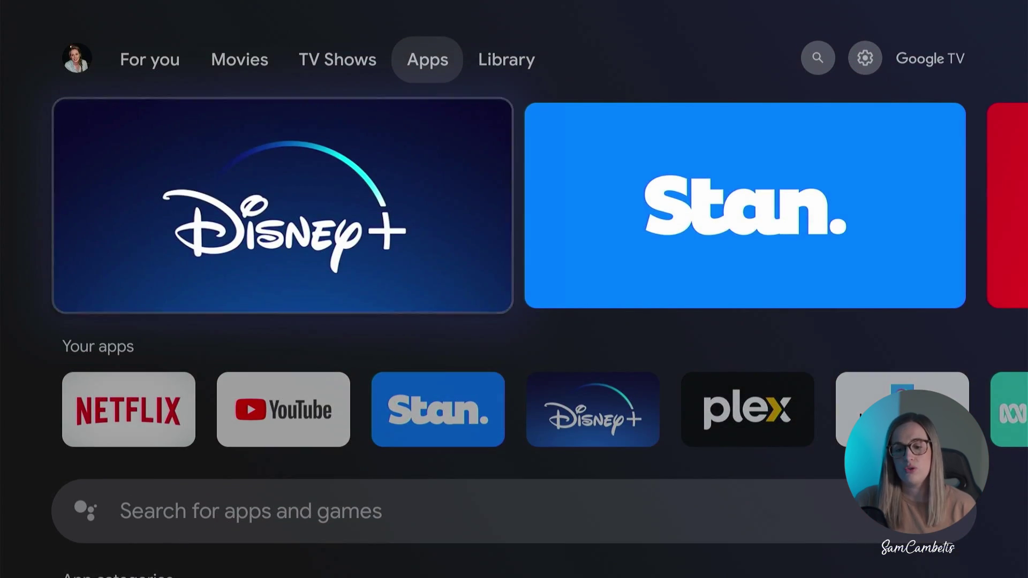
{"action": "key", "text": "Down"}
{"action": "key", "text": "Down"}
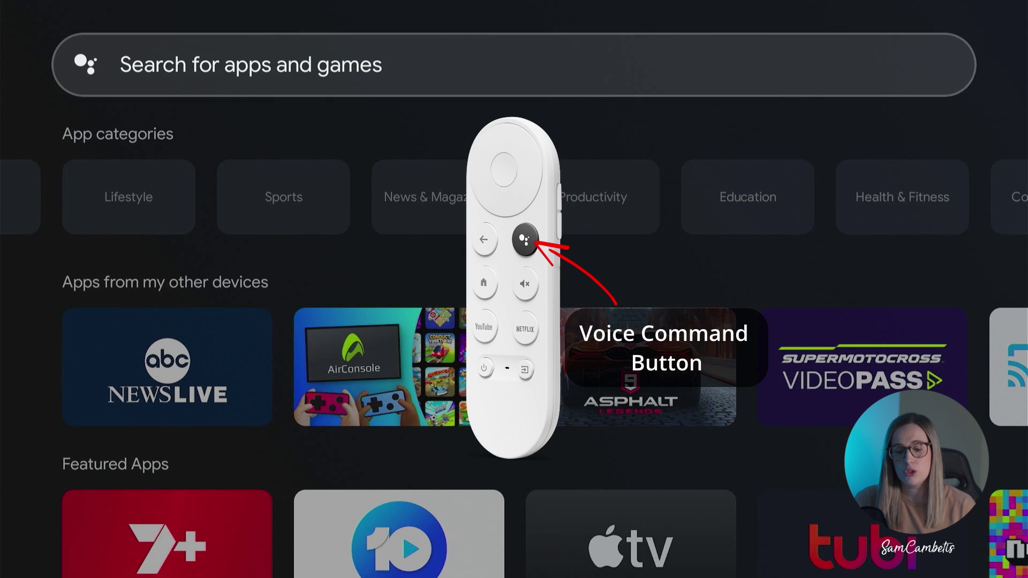
{"action": "key", "text": "super"}
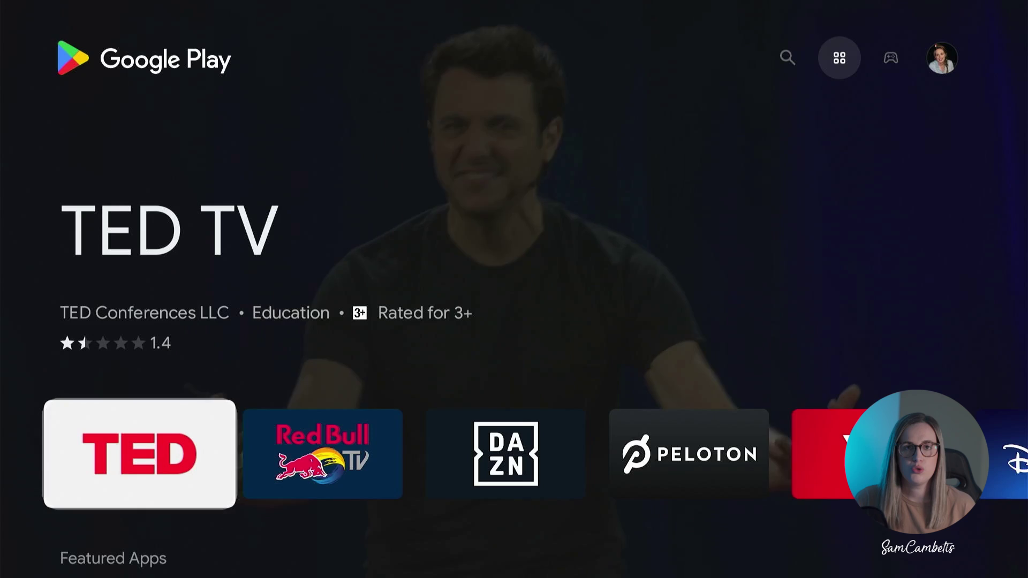
Look through the store's Apps page down to Must-have games and return to its featured apps
{"action": "key", "text": "Down"}
{"action": "key", "text": "Down"}
{"action": "key", "text": "Down"}
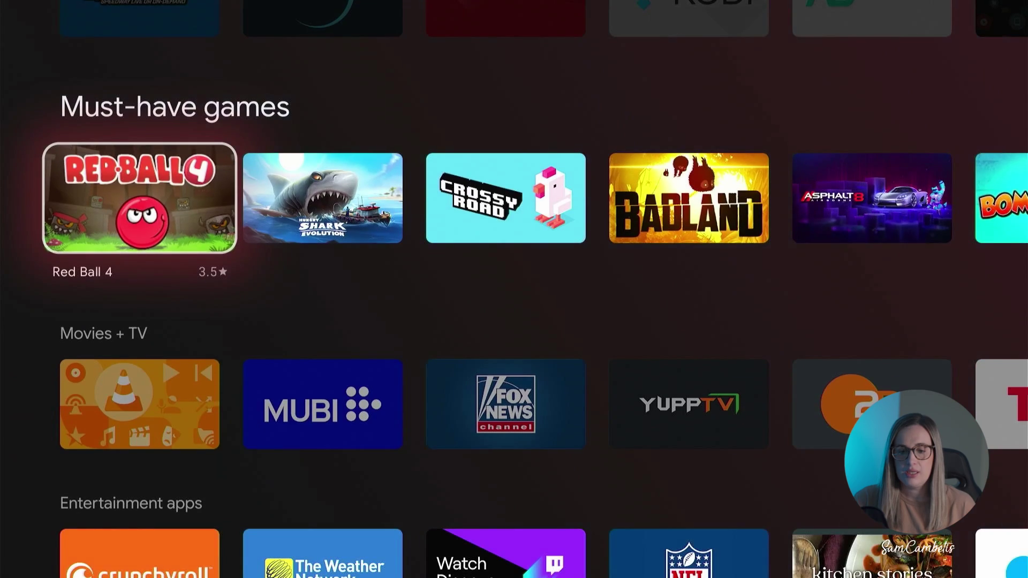
{"action": "key", "text": "Up"}
{"action": "key", "text": "Up"}
{"action": "key", "text": "Up"}
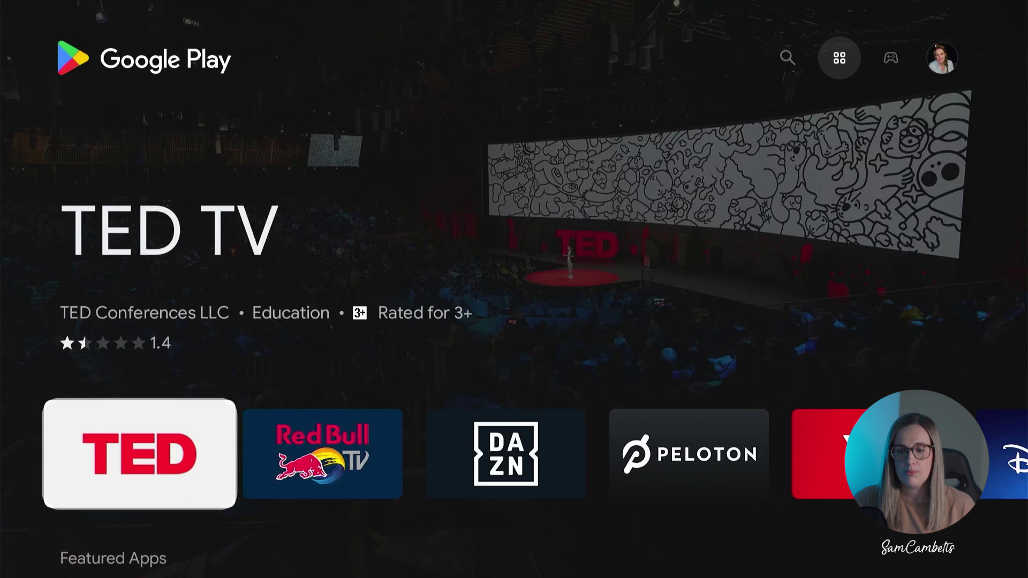
View the store's Search, Apps and Games sections one after another
{"action": "key", "text": "Right"}
{"action": "key", "text": "Up"}
{"action": "key", "text": "Left"}
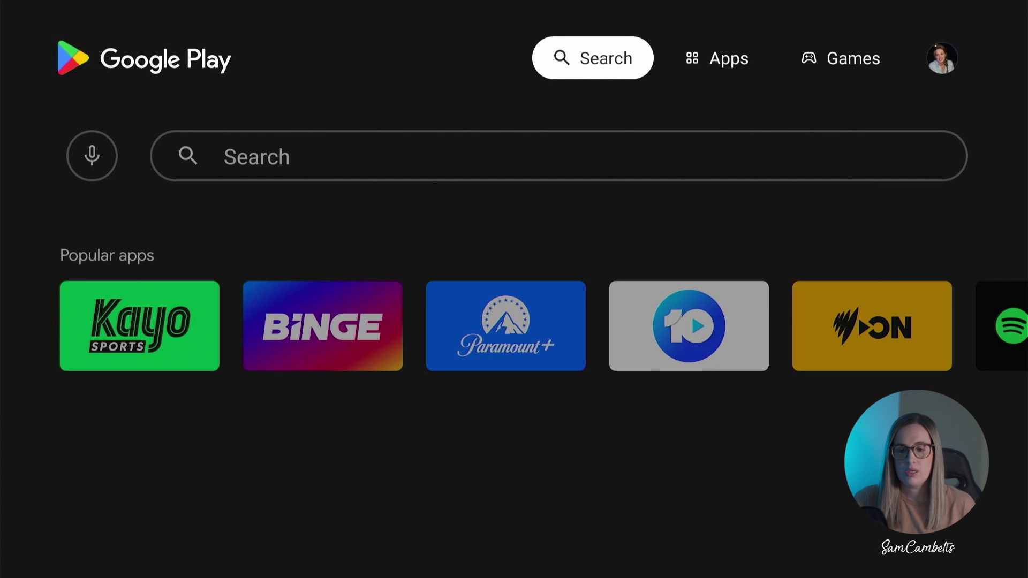
{"action": "key", "text": "Right"}
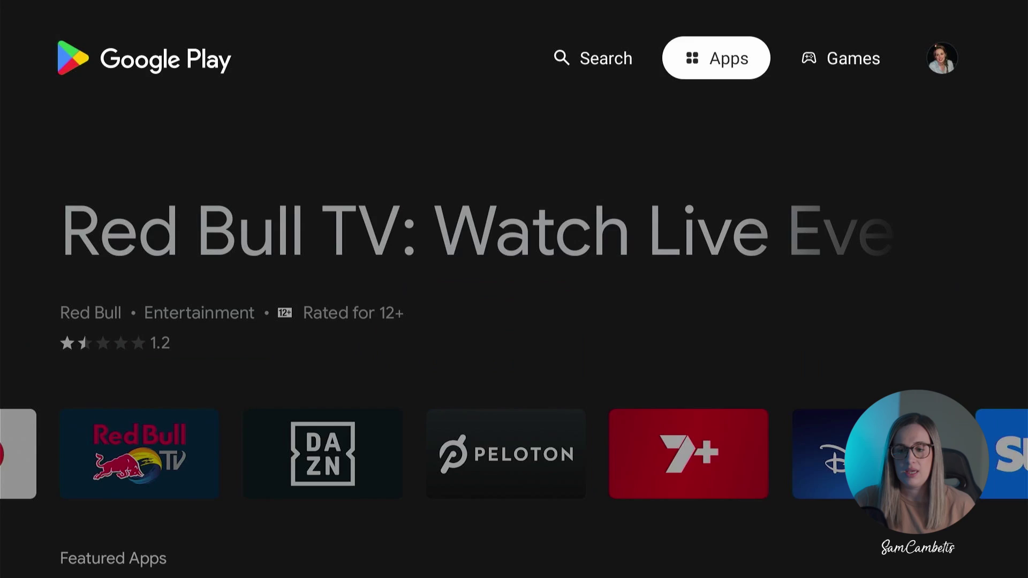
{"action": "key", "text": "Right"}
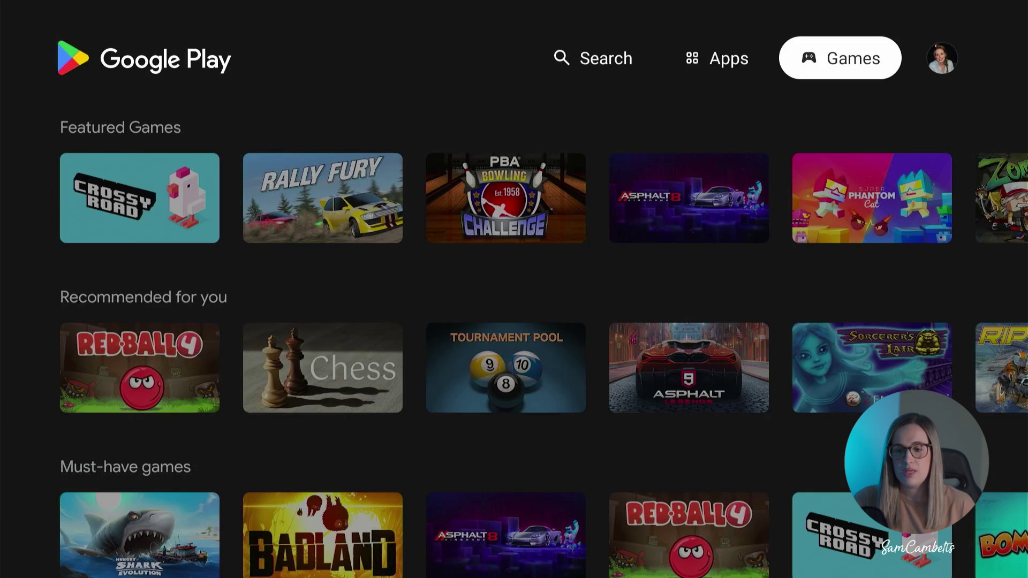
Browse the rows of the Games section, including Recommended for you, and return to its header
{"action": "key", "text": "Down"}
{"action": "key", "text": "Down"}
{"action": "key", "text": "Down"}
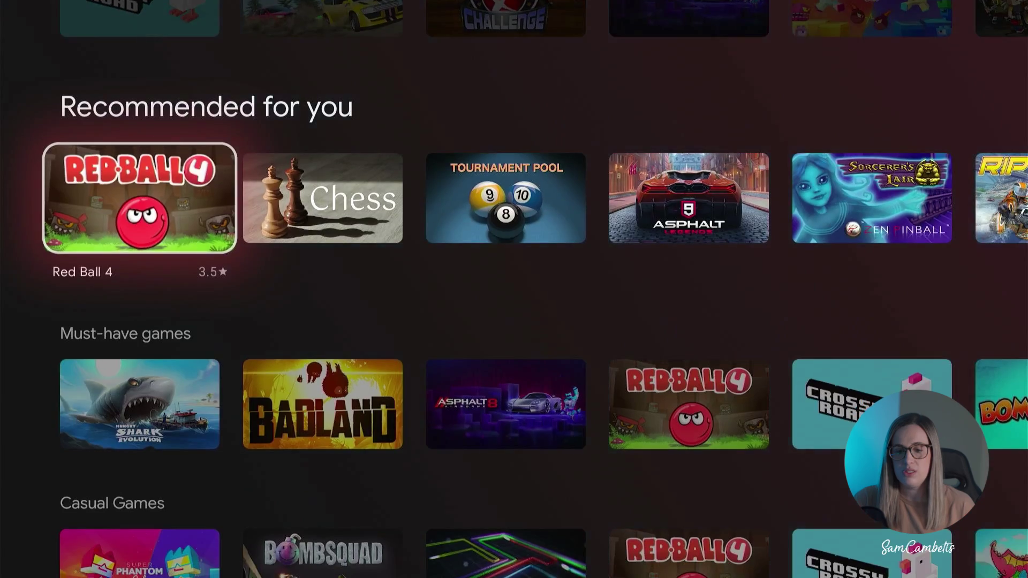
{"action": "key", "text": "Down"}
{"action": "key", "text": "Down"}
{"action": "key", "text": "Escape"}
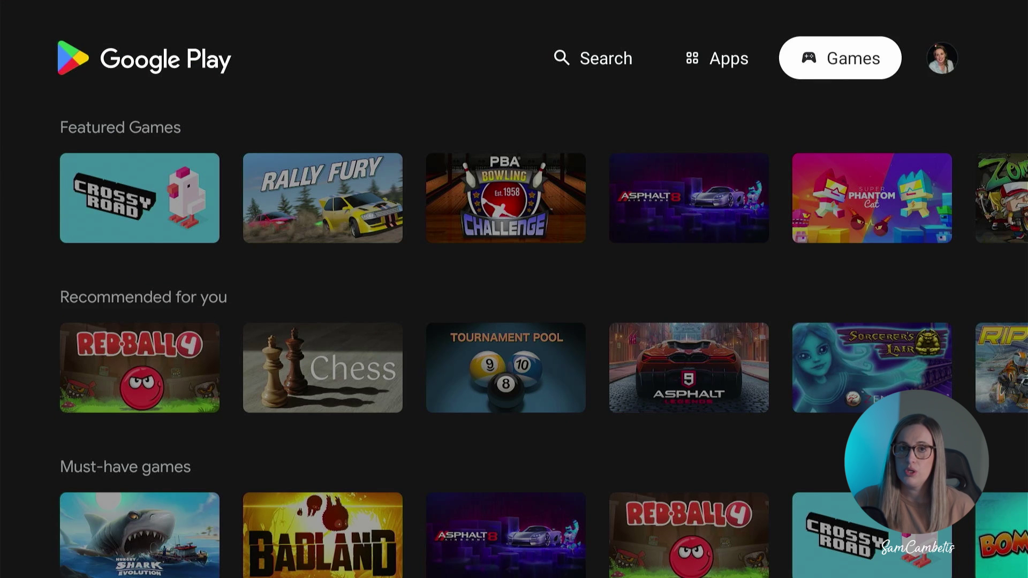
Open Manage apps and games on the store's account page
{"action": "key", "text": "Right"}
{"action": "key", "text": "Return"}
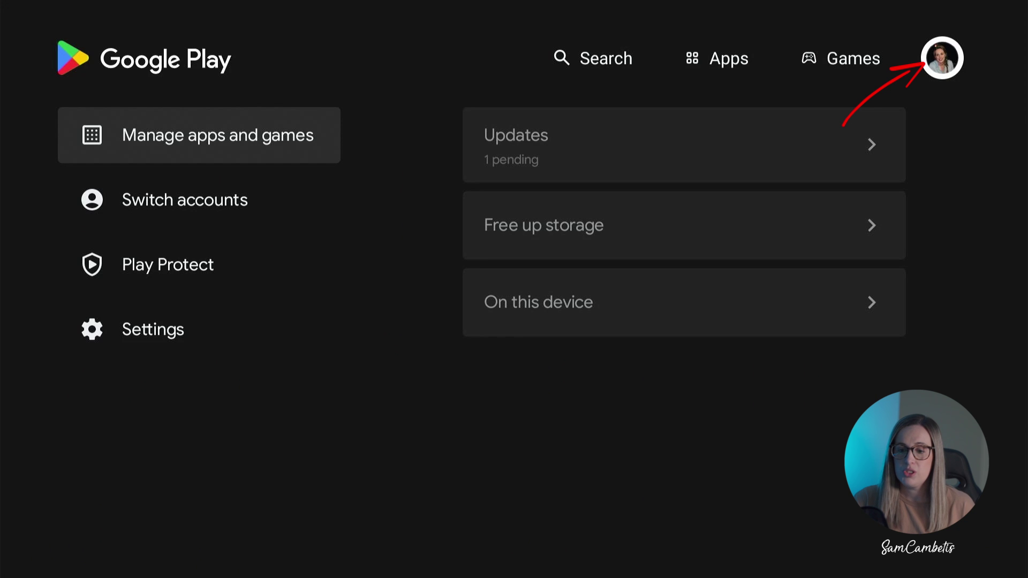
{"action": "key", "text": "Down"}
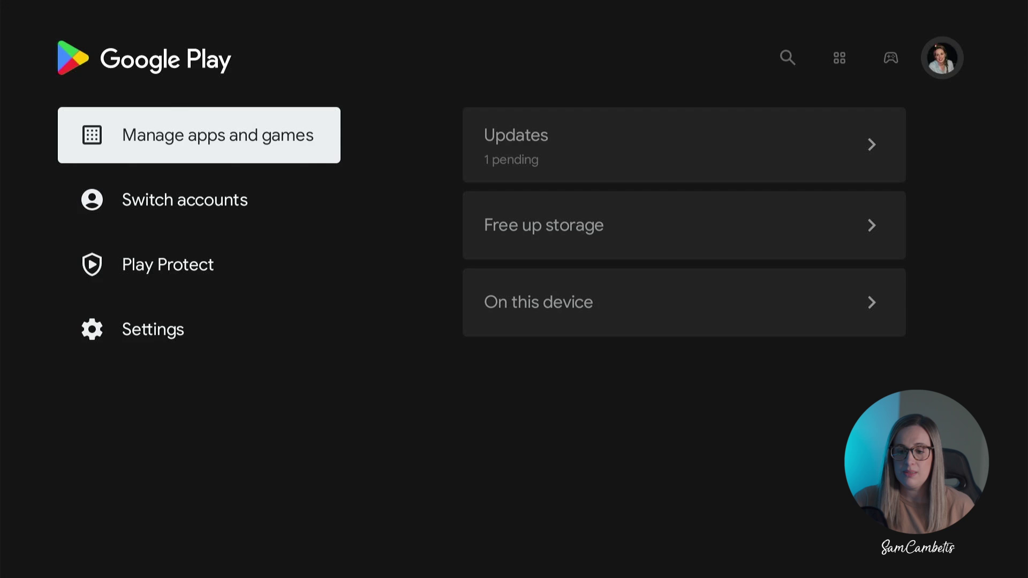
{"action": "key", "text": "Right"}
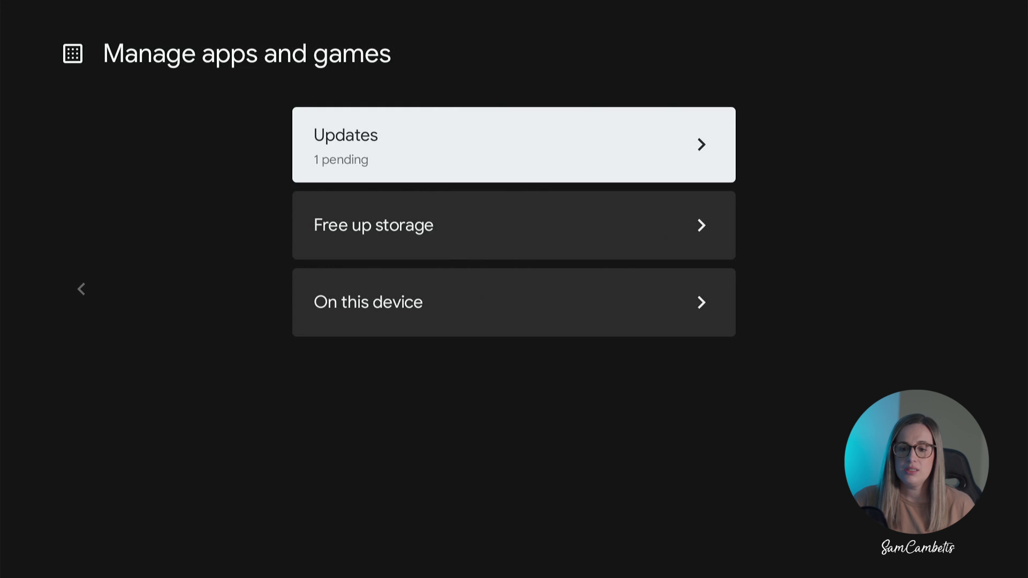
Start all pending app updates, including Paramount+, and return to Manage apps and games
{"action": "key", "text": "Return"}
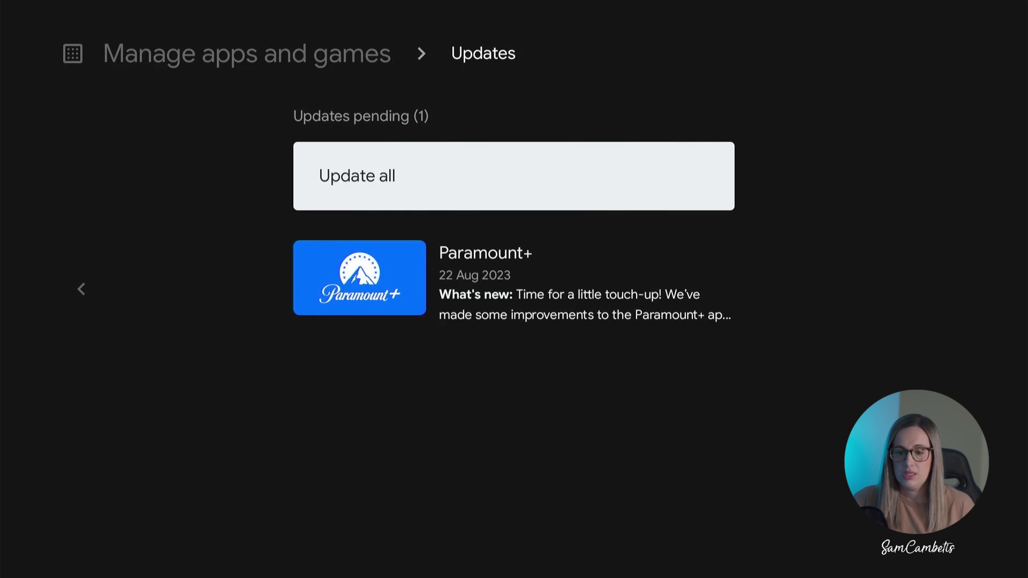
{"action": "key", "text": "Down"}
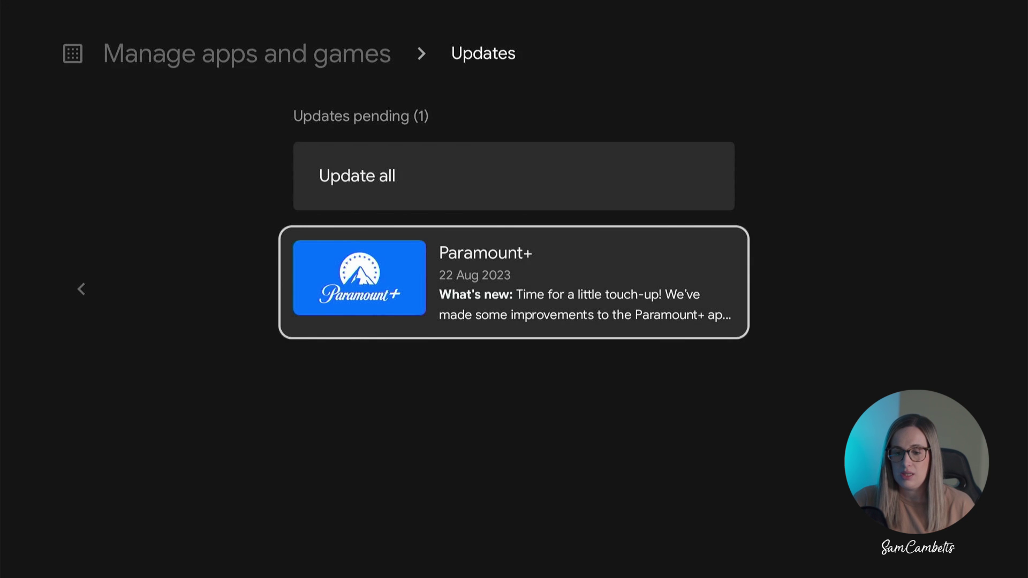
{"action": "key", "text": "Up"}
{"action": "key", "text": "Return"}
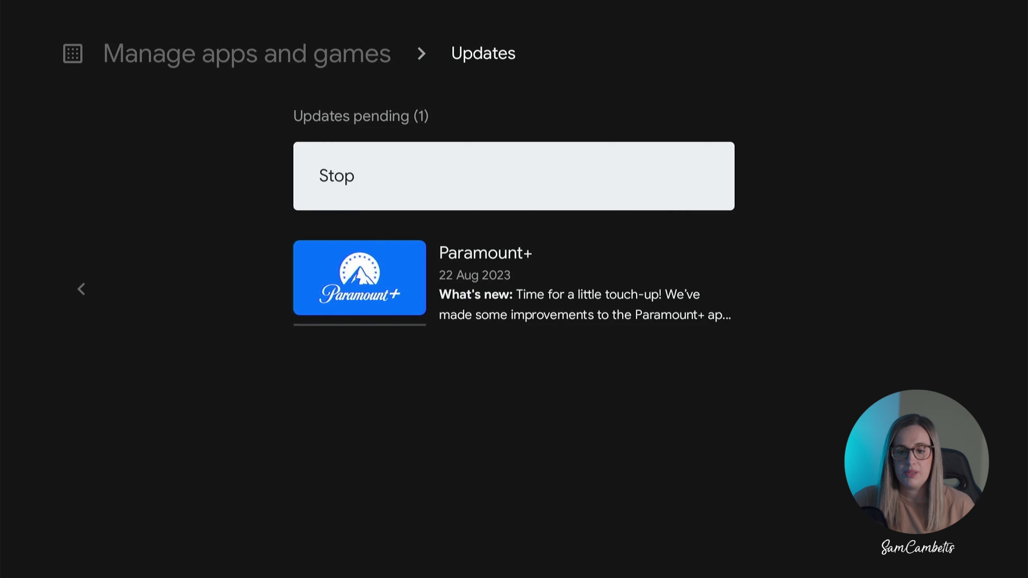
{"action": "key", "text": "Escape"}
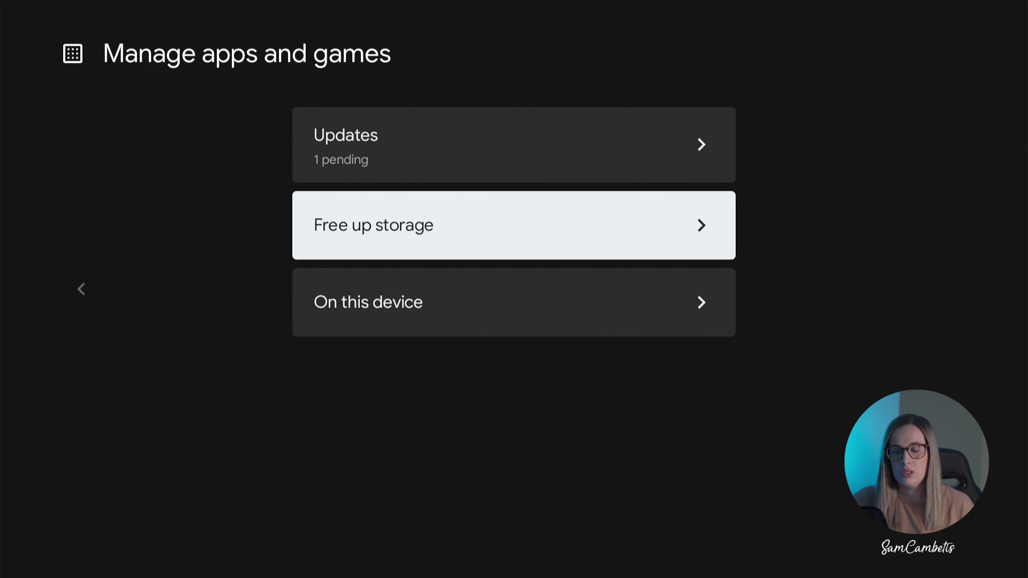
Mark Beach Buggy Racing in the Free up storage list, and leave the list without uninstalling it
{"action": "key", "text": "Return"}
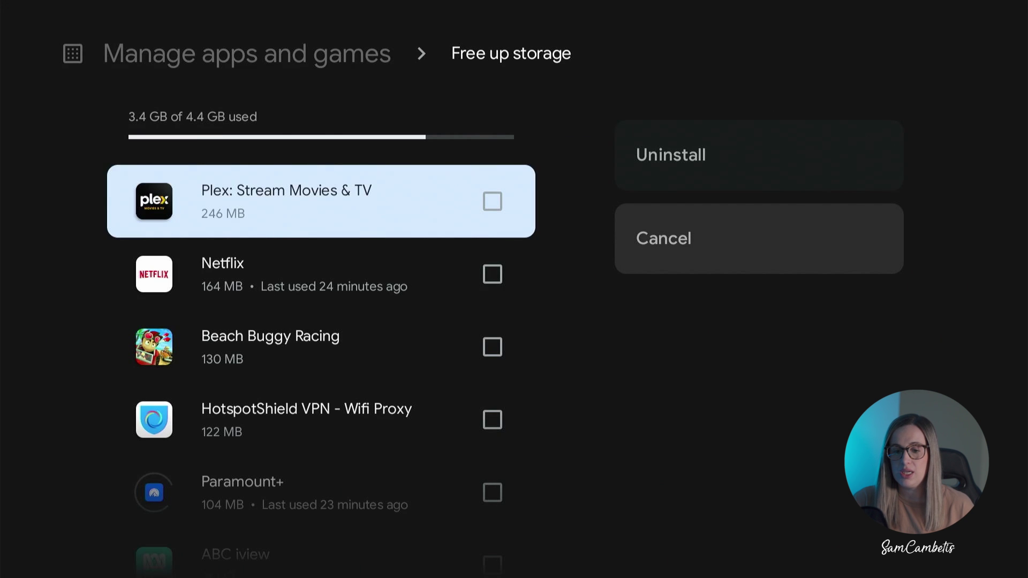
{"action": "key", "text": "Down"}
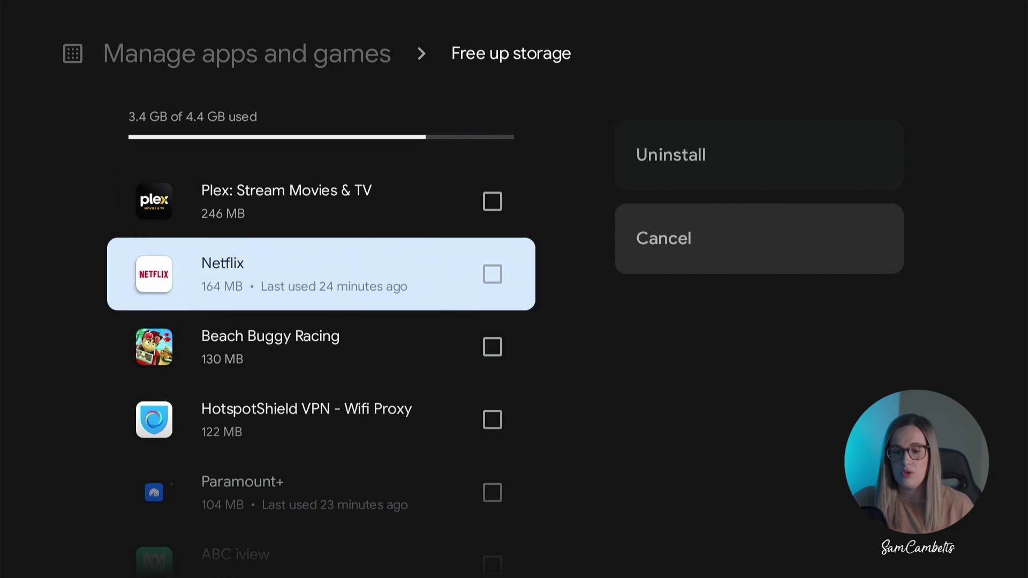
{"action": "key", "text": "Down"}
{"action": "key", "text": "Down"}
{"action": "key", "text": "Down"}
{"action": "key", "text": "Up"}
{"action": "key", "text": "Up"}
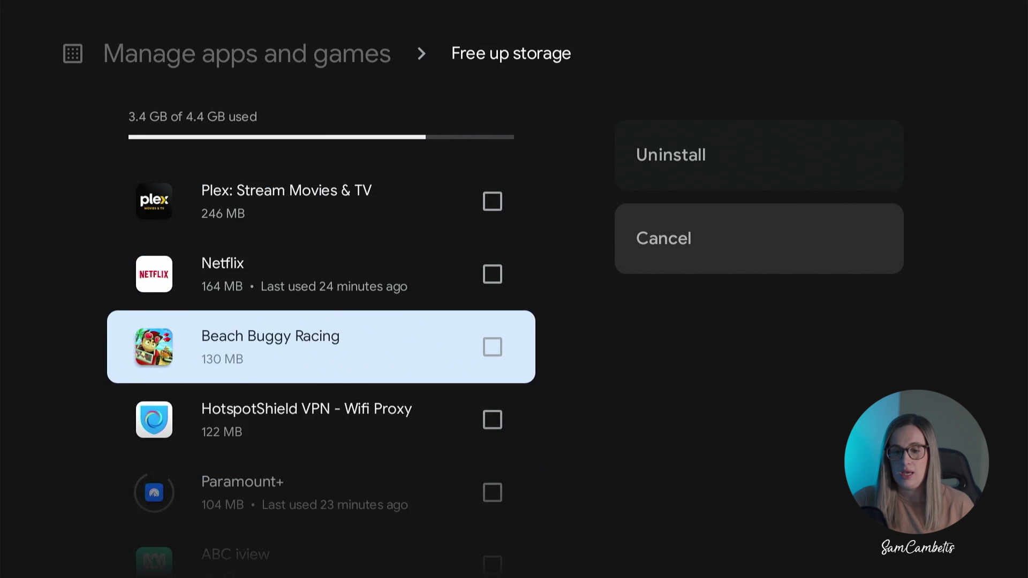
{"action": "key", "text": "Return"}
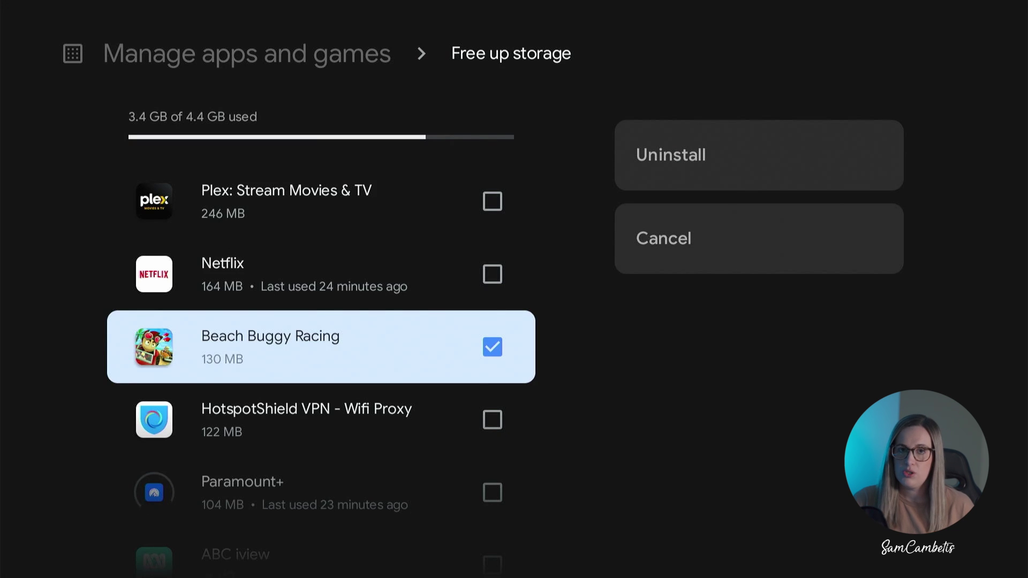
{"action": "key", "text": "Up"}
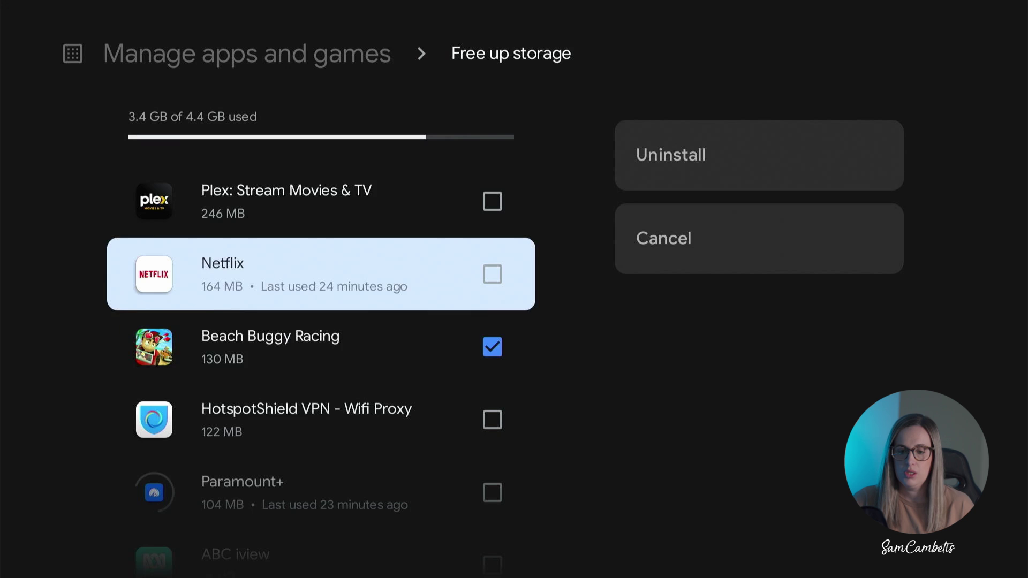
{"action": "key", "text": "Up"}
{"action": "key", "text": "Escape"}
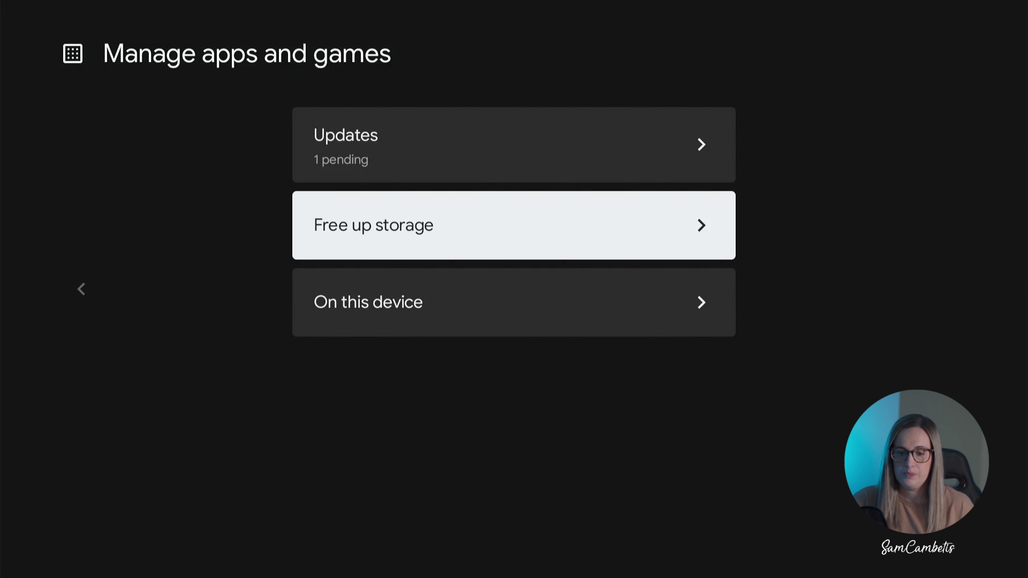
Exit the Google Play store and open the Google TV system Settings
{"action": "key", "text": "Escape"}
{"action": "key", "text": "Escape"}
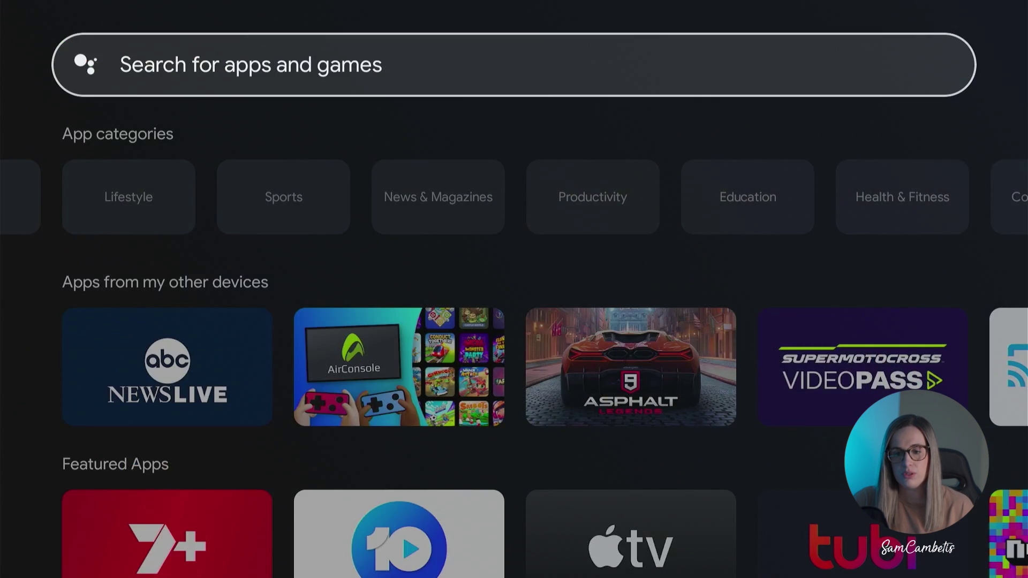
{"action": "key", "text": "Up"}
{"action": "key", "text": "Up"}
{"action": "key", "text": "Up"}
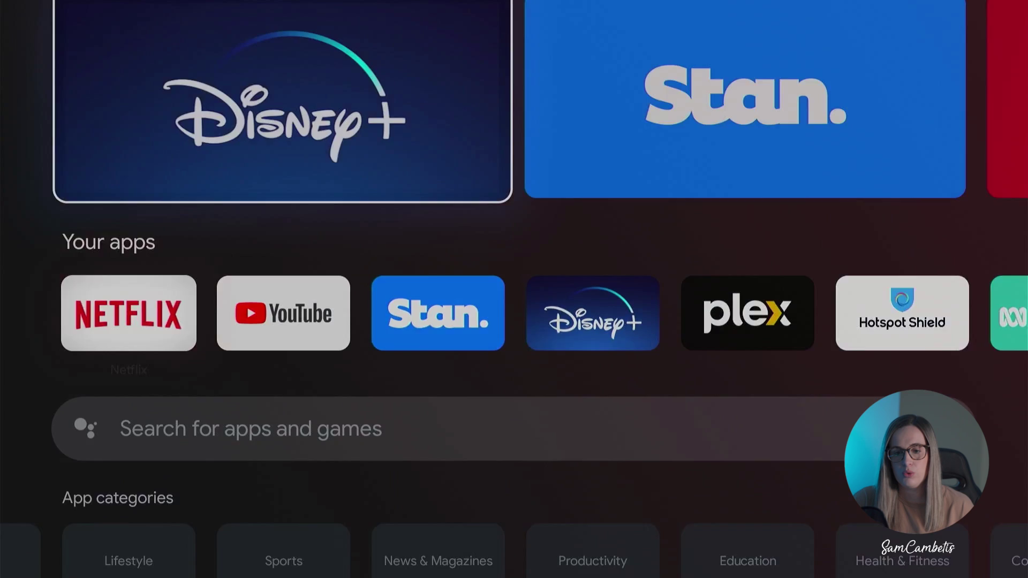
{"action": "key", "text": "Right"}
{"action": "key", "text": "Right"}
{"action": "key", "text": "Right"}
{"action": "key", "text": "Return"}
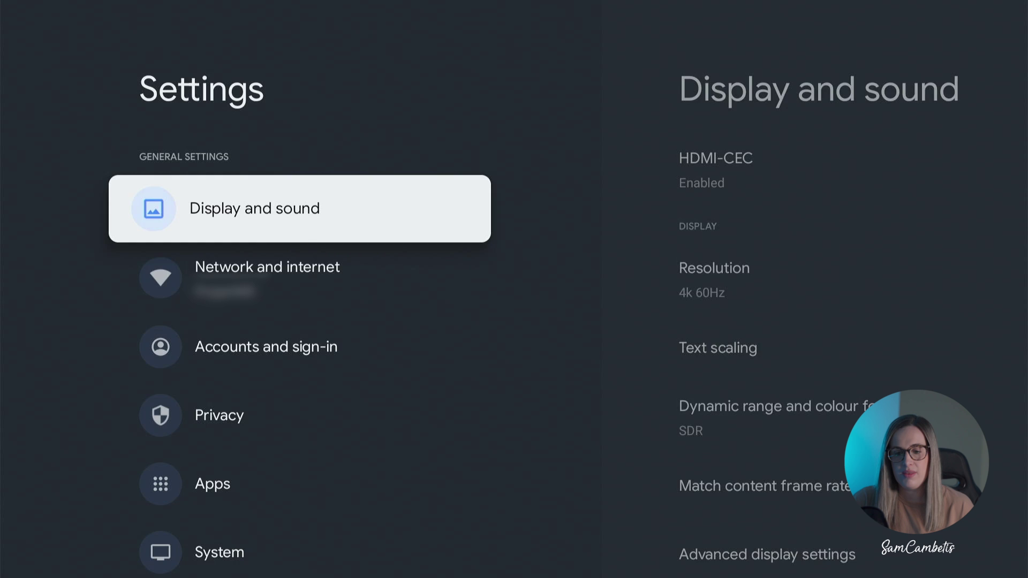
Open the Apps section of the system settings
{"action": "key", "text": "Down"}
{"action": "key", "text": "Down"}
{"action": "key", "text": "Down"}
{"action": "key", "text": "Down"}
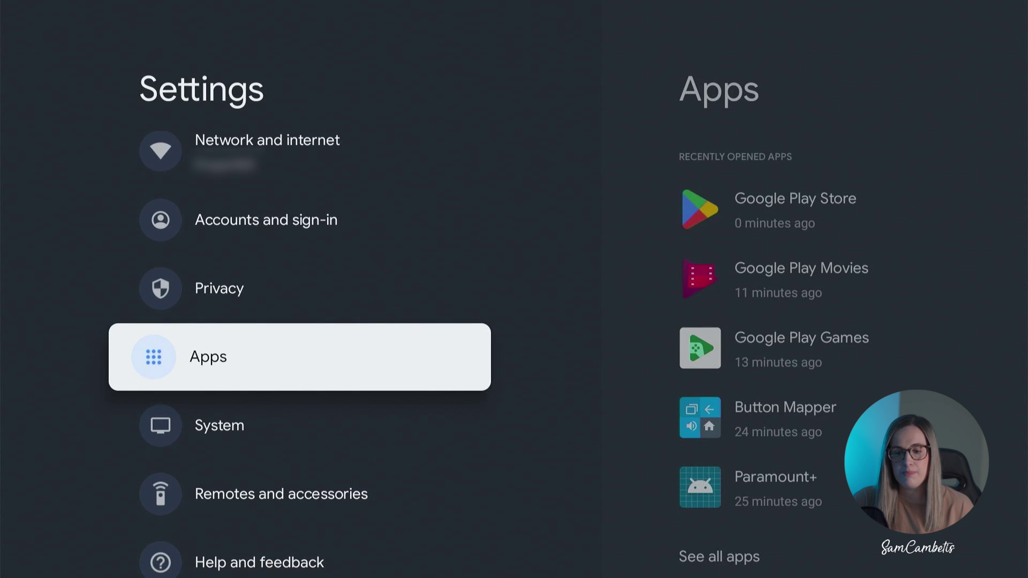
{"action": "key", "text": "Right"}
Look through the recently opened apps and the management options previewed for each one
{"action": "key", "text": "Down"}
{"action": "key", "text": "Down"}
{"action": "key", "text": "Down"}
{"action": "key", "text": "Down"}
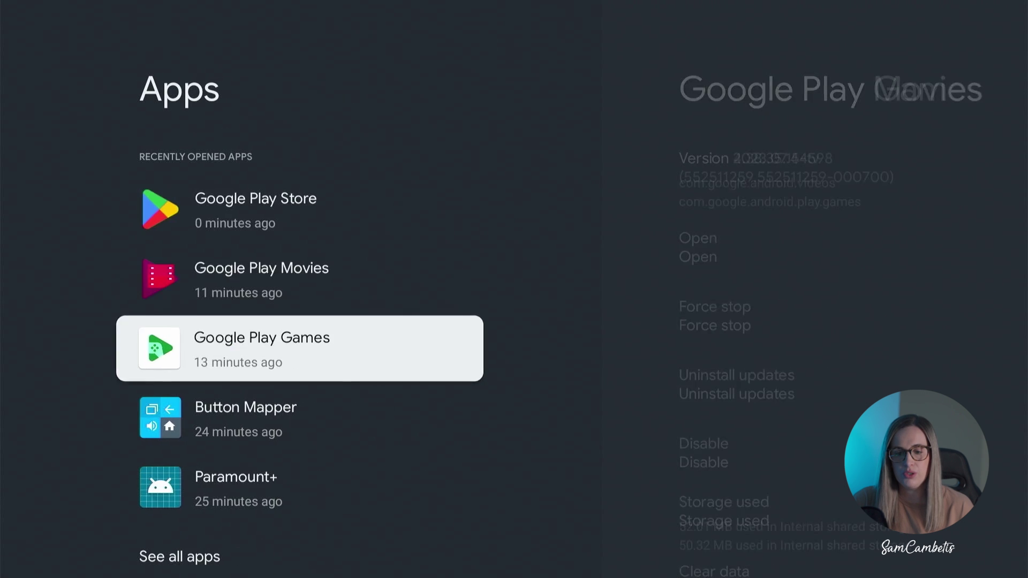
{"action": "key", "text": "Up"}
{"action": "key", "text": "Up"}
{"action": "key", "text": "Up"}
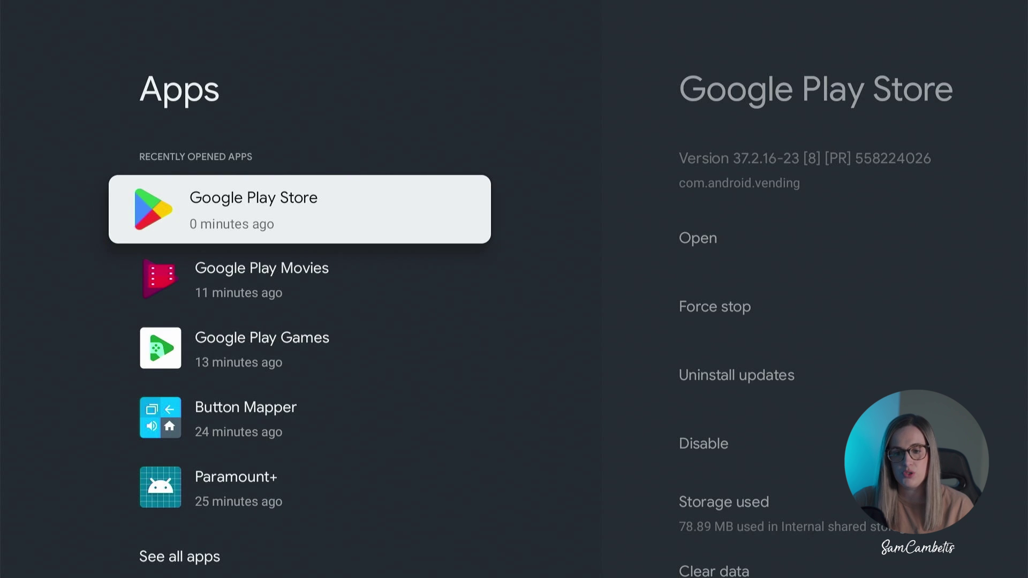
Open the full list of all apps from below the recently opened ones
{"action": "key", "text": "Down"}
{"action": "key", "text": "Down"}
{"action": "key", "text": "Down"}
{"action": "key", "text": "Down"}
{"action": "key", "text": "Down"}
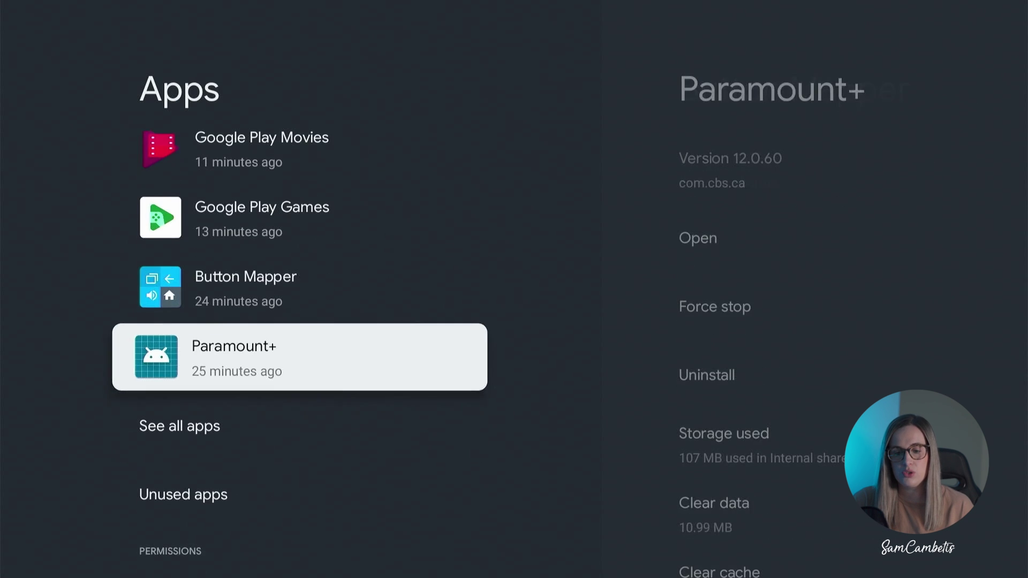
{"action": "key", "text": "Return"}
Go through the installed apps to the end of the list and show the system apps as well
{"action": "key", "text": "Down"}
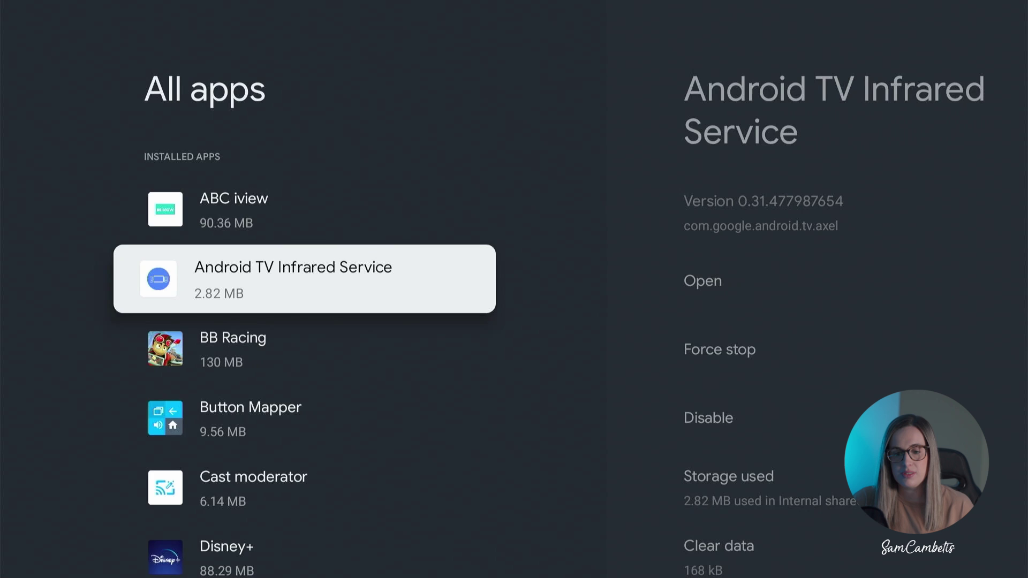
{"action": "key", "text": "Down"}
{"action": "key", "text": "Down"}
{"action": "key", "text": "Down"}
{"action": "key", "text": "Down"}
{"action": "key", "text": "Down"}
{"action": "key", "text": "Down"}
{"action": "key", "text": "Down"}
{"action": "key", "text": "Down"}
{"action": "key", "text": "Down"}
{"action": "key", "text": "Down"}
{"action": "key", "text": "Down"}
{"action": "key", "text": "Down"}
{"action": "key", "text": "Down"}
{"action": "key", "text": "Down"}
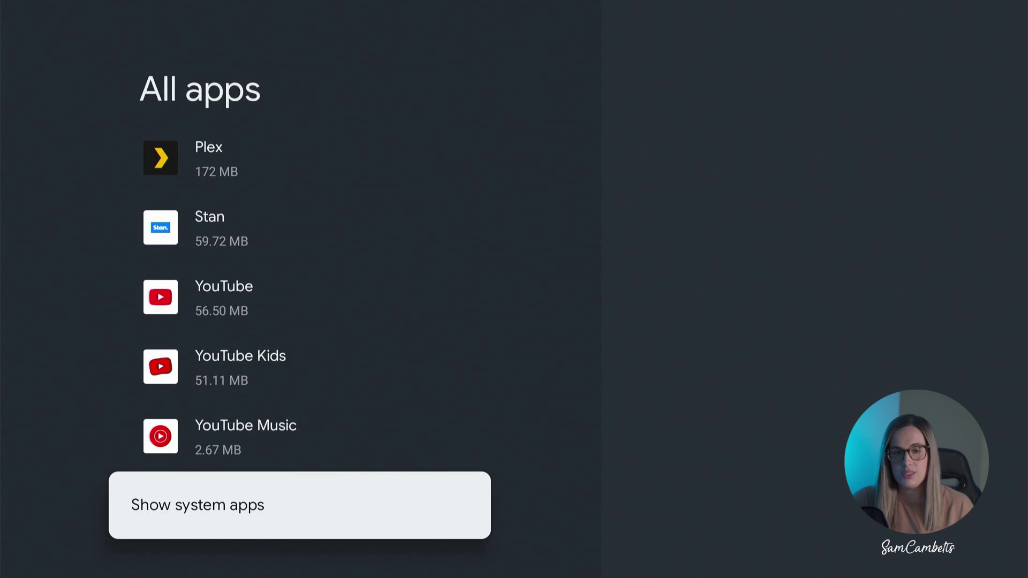
{"action": "key", "text": "Return"}
Look through the system apps from Ambient Mode down to the Google Play entries
{"action": "key", "text": "Down"}
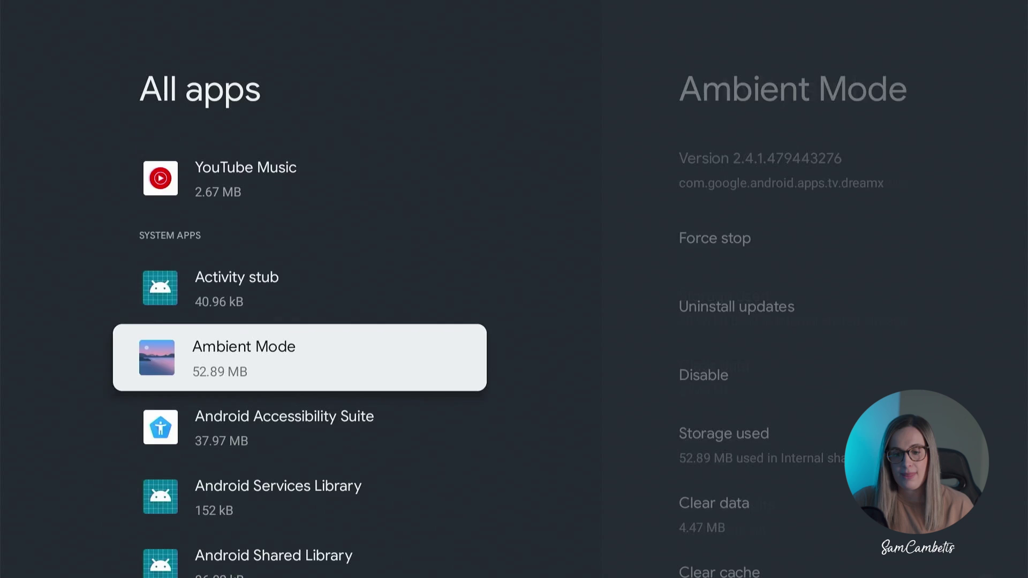
{"action": "key", "text": "Down"}
{"action": "key", "text": "Down"}
{"action": "key", "text": "Down"}
{"action": "key", "text": "Down"}
{"action": "key", "text": "Down"}
{"action": "key", "text": "Down"}
{"action": "key", "text": "Down"}
{"action": "key", "text": "Down"}
{"action": "key", "text": "Down"}
{"action": "key", "text": "Down"}
{"action": "key", "text": "Down"}
{"action": "key", "text": "Down"}
{"action": "key", "text": "Down"}
{"action": "key", "text": "Down"}
{"action": "key", "text": "Down"}
{"action": "key", "text": "Down"}
{"action": "key", "text": "Down"}
{"action": "key", "text": "Down"}
{"action": "key", "text": "Down"}
{"action": "key", "text": "Down"}
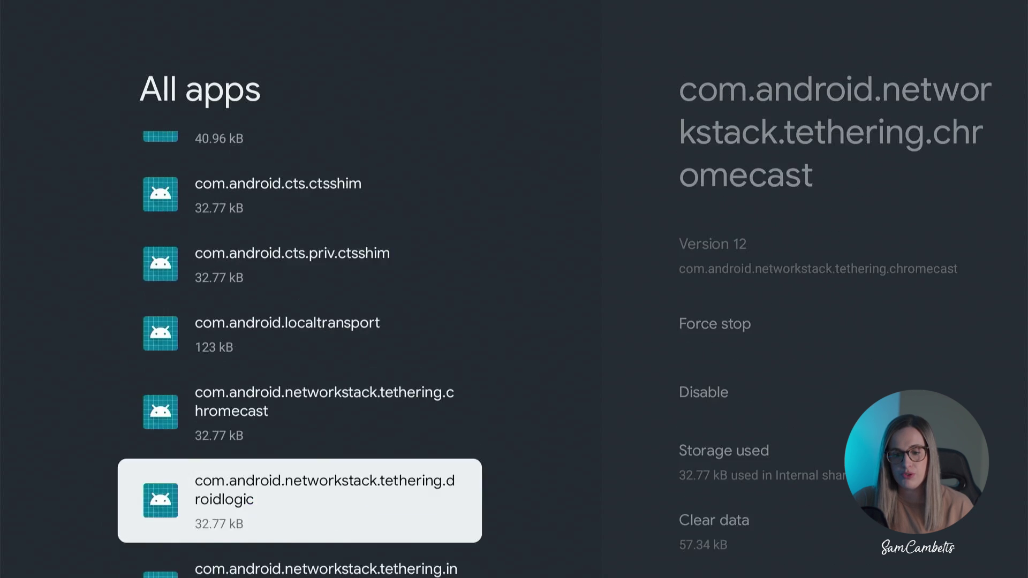
{"action": "key", "text": "Down"}
{"action": "key", "text": "Down"}
{"action": "key", "text": "Down"}
{"action": "key", "text": "Down"}
{"action": "key", "text": "Down"}
{"action": "key", "text": "Down"}
{"action": "key", "text": "Down"}
{"action": "key", "text": "Down"}
{"action": "key", "text": "Down"}
{"action": "key", "text": "Down"}
{"action": "key", "text": "Down"}
{"action": "key", "text": "Down"}
{"action": "key", "text": "Down"}
{"action": "key", "text": "Down"}
{"action": "key", "text": "Down"}
{"action": "key", "text": "Down"}
{"action": "key", "text": "Down"}
{"action": "key", "text": "Down"}
{"action": "key", "text": "Down"}
{"action": "key", "text": "Down"}
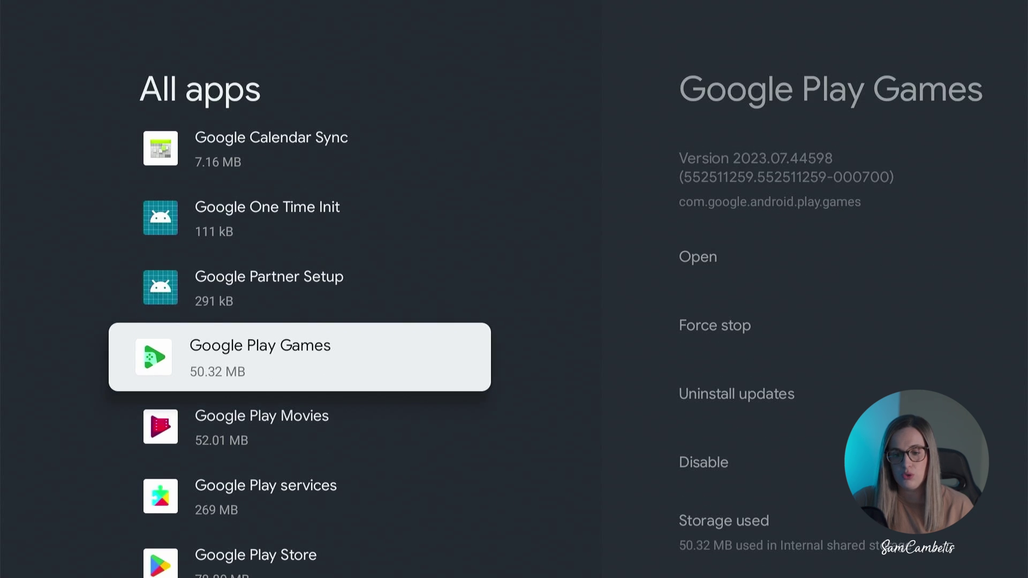
Open the Google Play Store's app details among the system apps, and return to the Google TV home screen
{"action": "key", "text": "Down"}
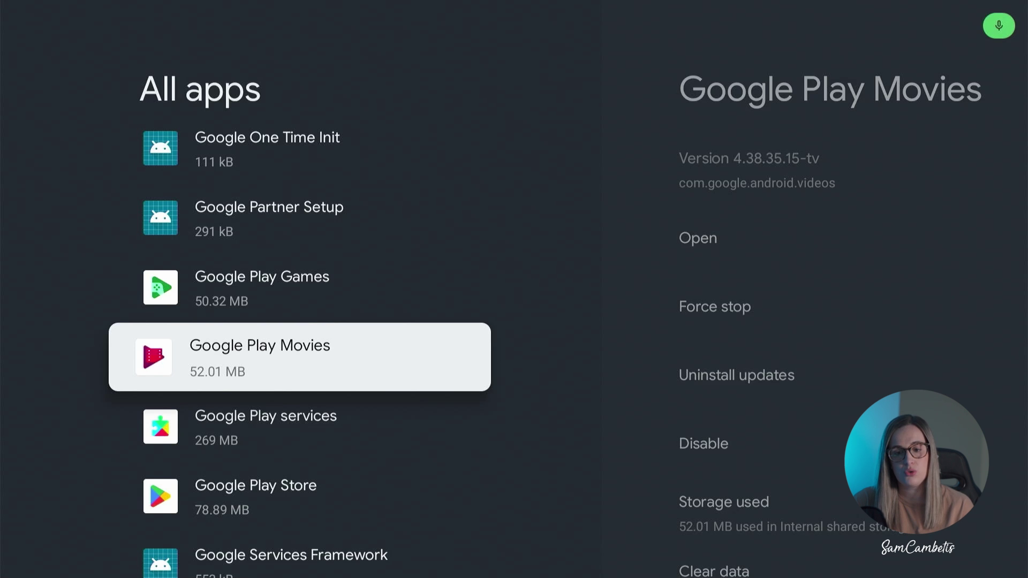
{"action": "key", "text": "Down"}
{"action": "key", "text": "Down"}
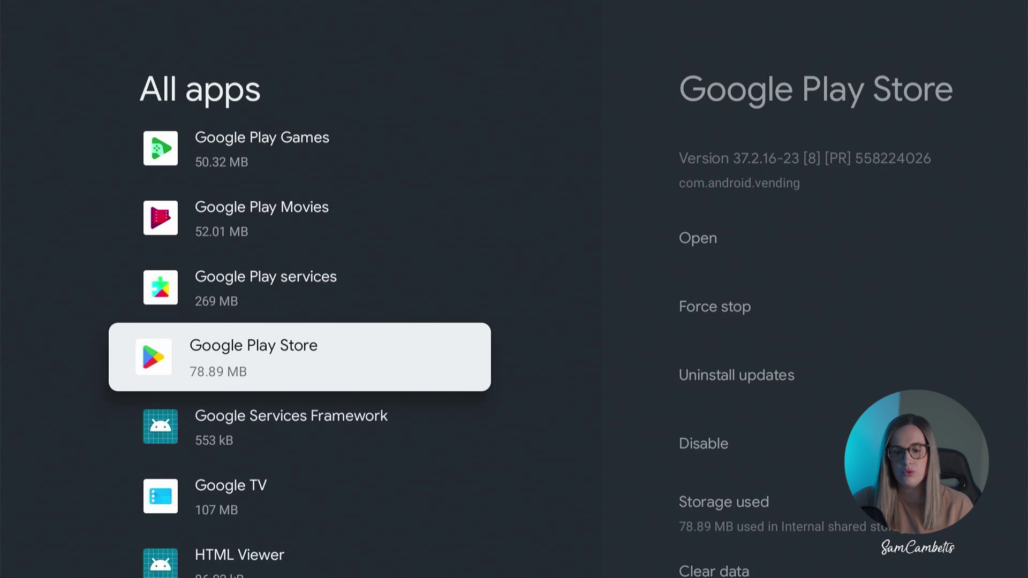
{"action": "key", "text": "Return"}
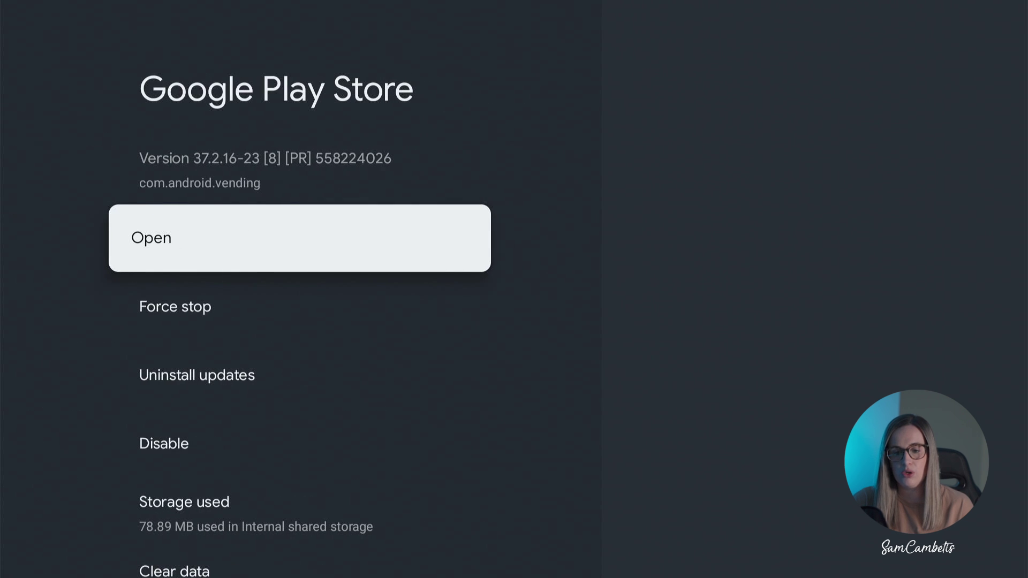
{"action": "key", "text": "Home"}
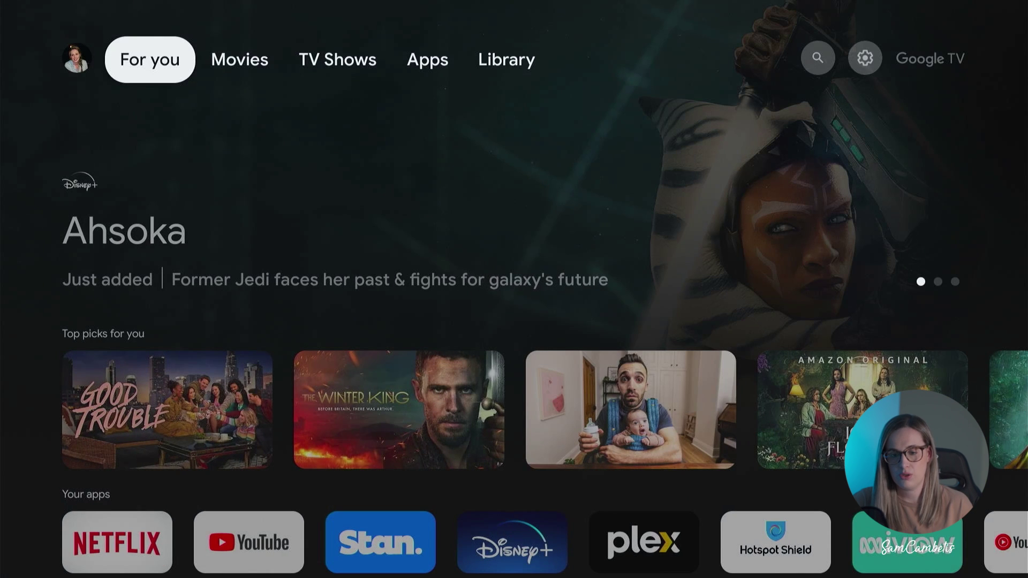